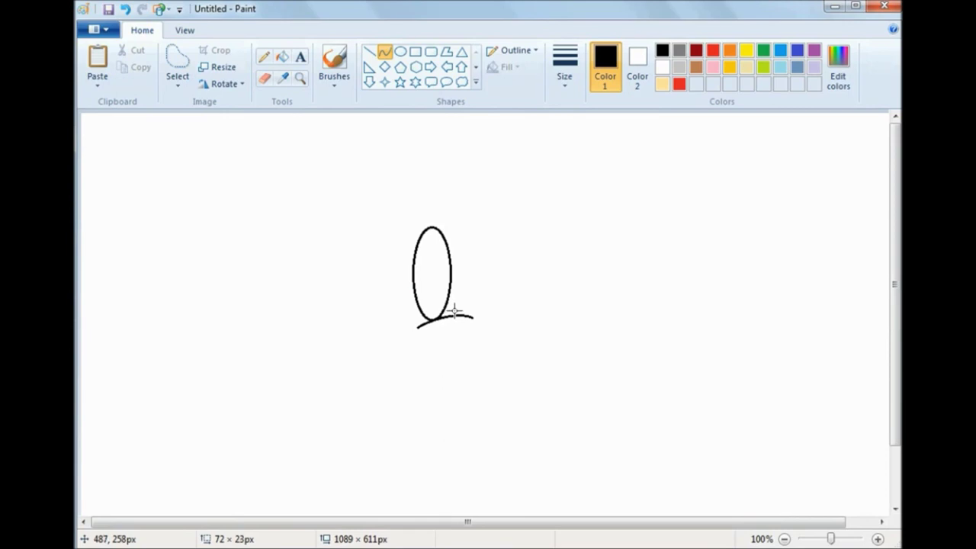
Draw a horizontal ellipse about 93 × 55 px for the nose and move it directly beneath the short curve under the eye.
click(401, 51)
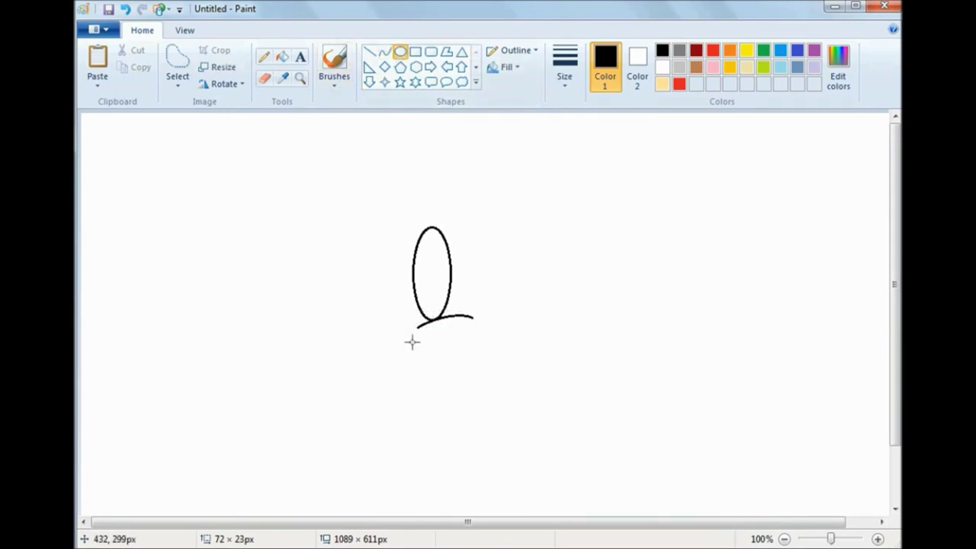
drag(412, 340, 485, 381)
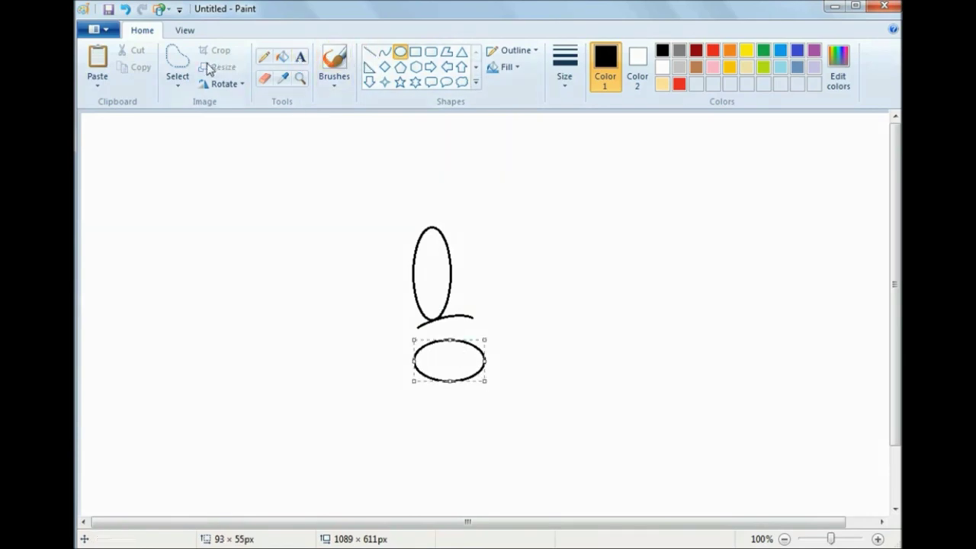
click(178, 80)
click(203, 138)
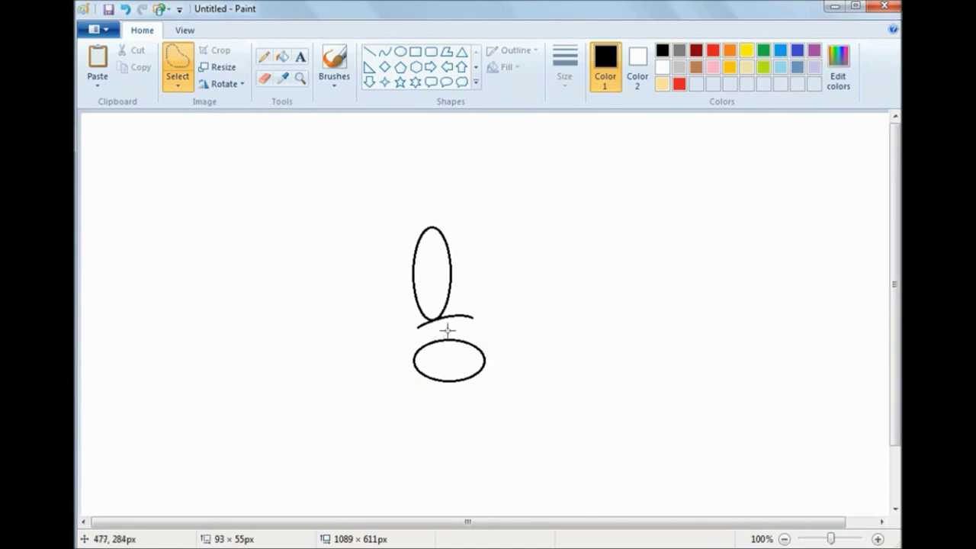
mouse_move(448, 334)
mouse_down()
mouse_move(422, 339)
mouse_move(414, 372)
mouse_move(485, 395)
mouse_move(494, 356)
mouse_move(471, 335)
mouse_move(462, 342)
mouse_move(468, 336)
mouse_up()
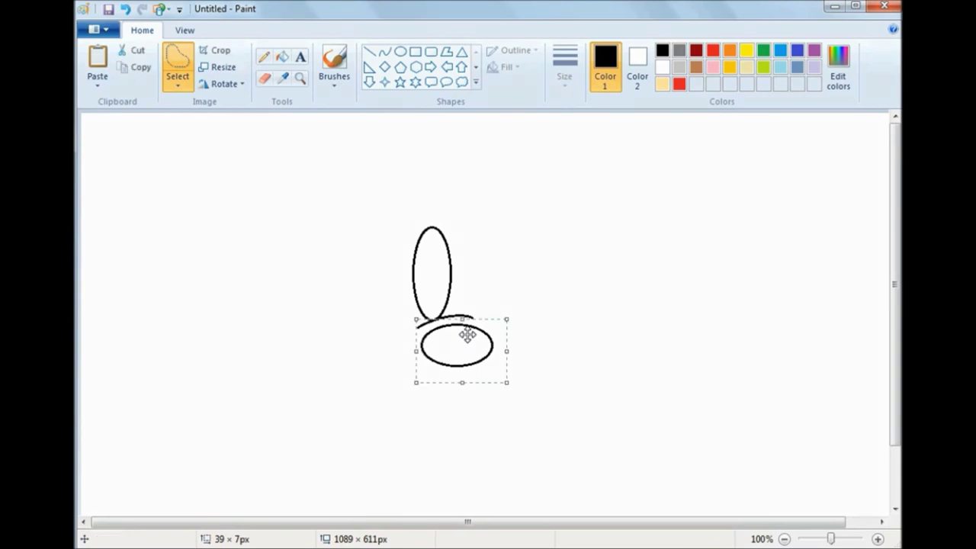
Draw the smile below the nose as a curve about 225 px wide, bowed downward.
click(386, 55)
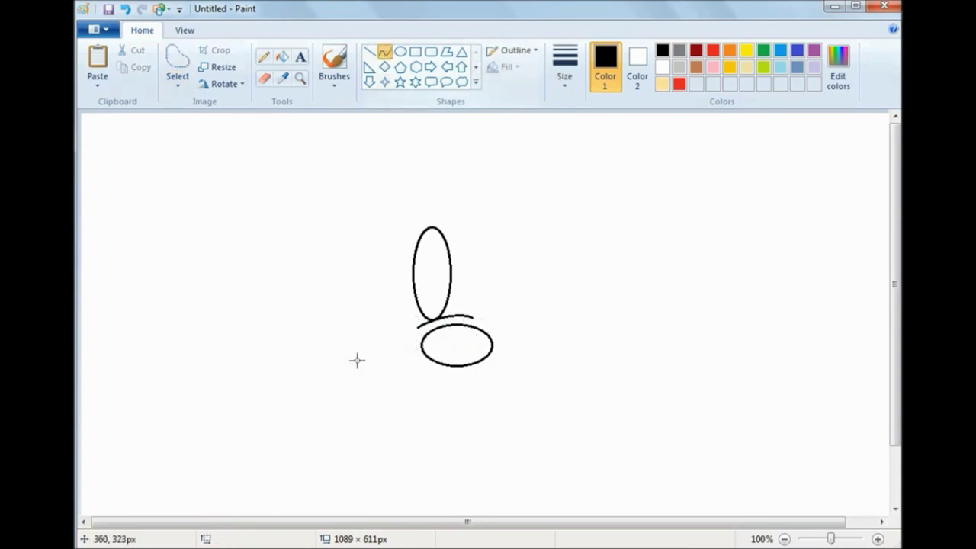
drag(380, 343, 551, 342)
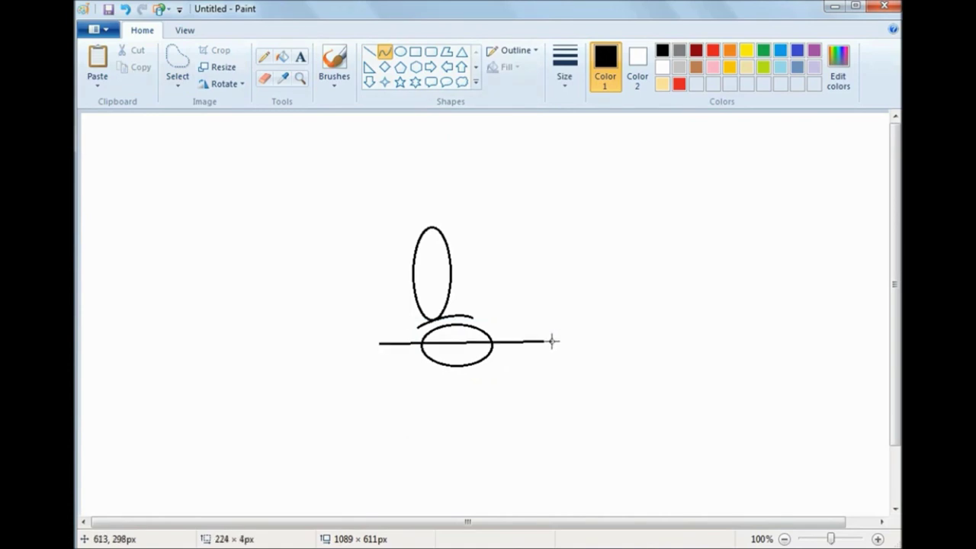
drag(397, 370, 486, 424)
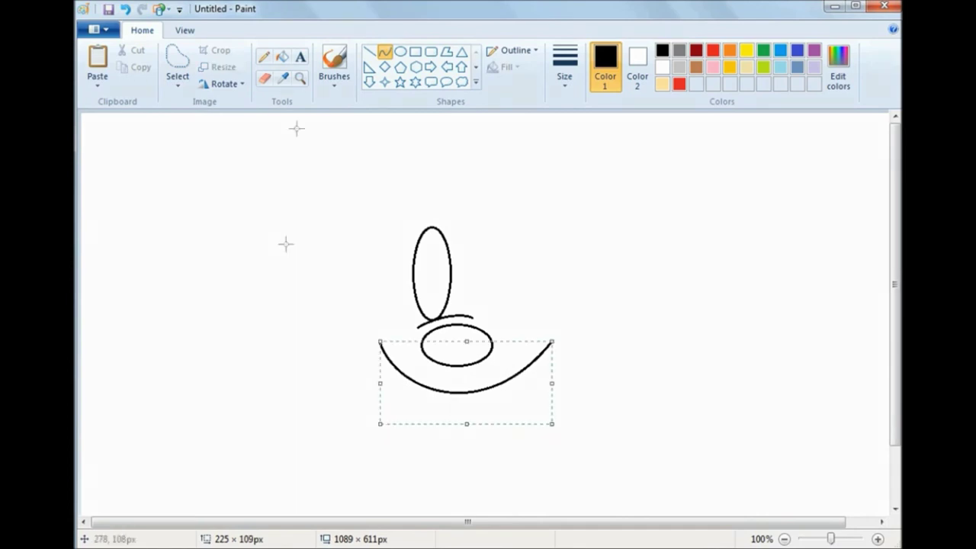
click(367, 348)
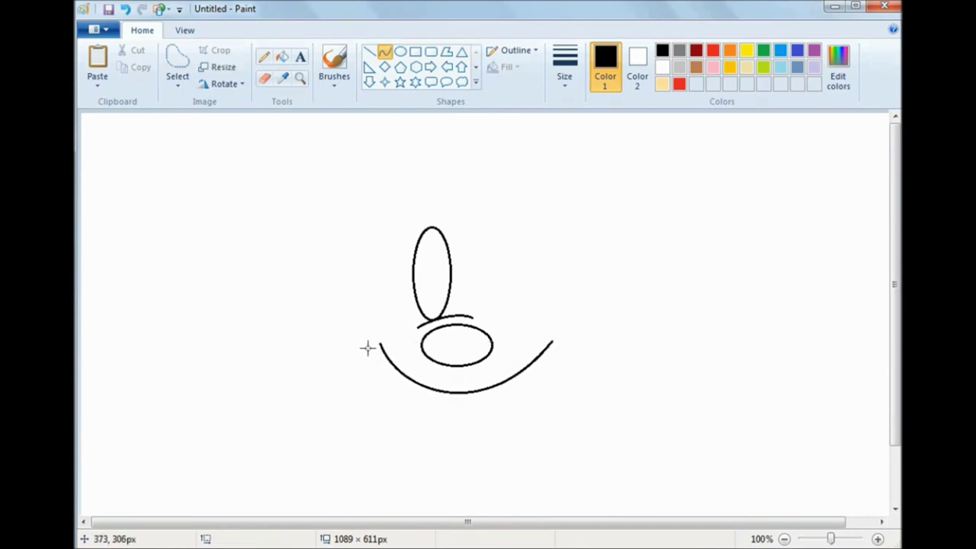
Add a short arched crease at the smile's left end and a curve for the left half of the open mouth beneath it.
drag(374, 348, 391, 341)
click(381, 343)
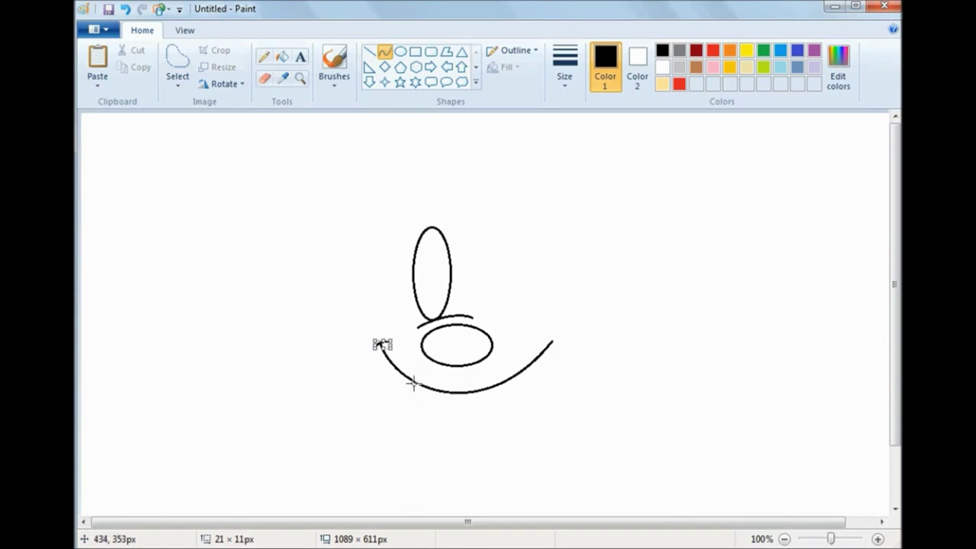
drag(411, 380, 430, 434)
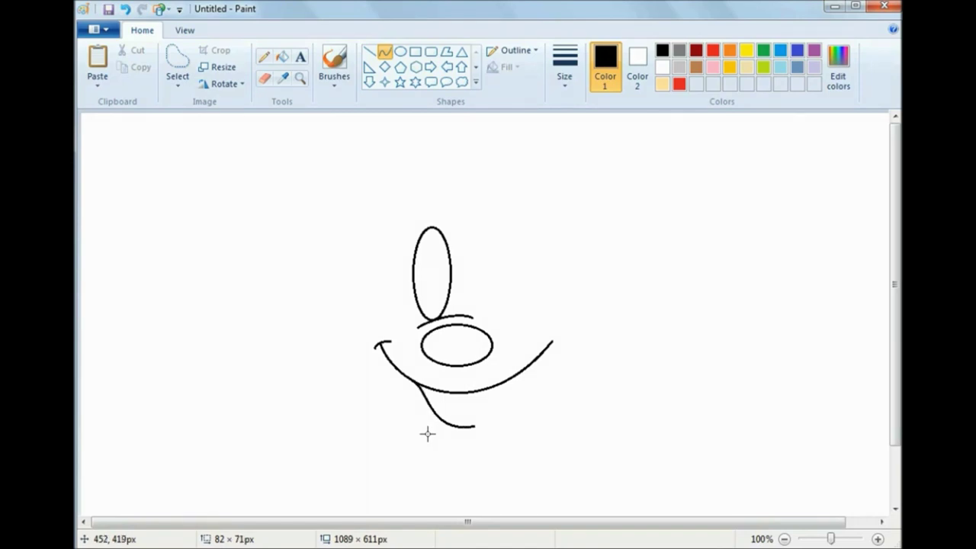
drag(427, 434, 426, 434)
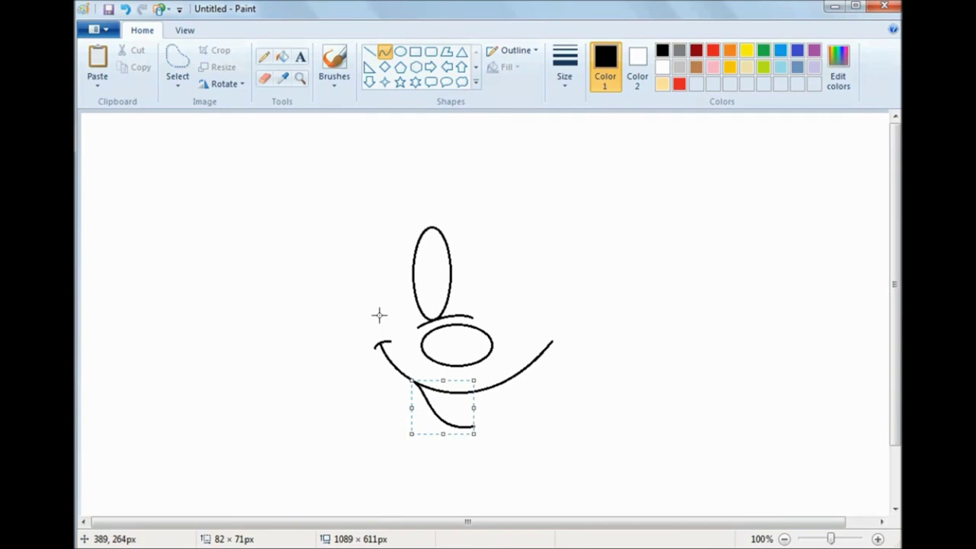
Draw a tall curve arching around the left and over the top of the eye to outline the face area.
mouse_move(378, 318)
mouse_down()
mouse_move(451, 252)
mouse_move(464, 217)
mouse_up()
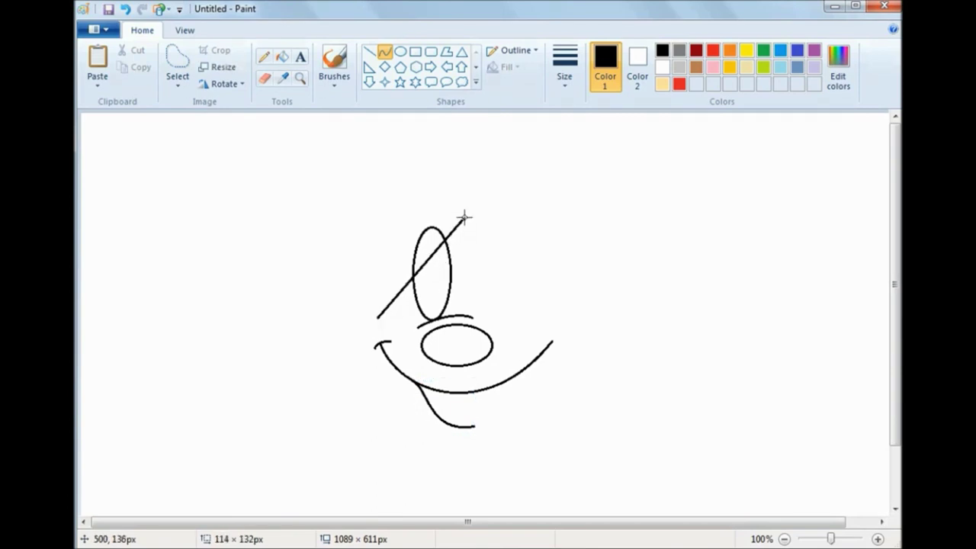
drag(382, 288, 401, 140)
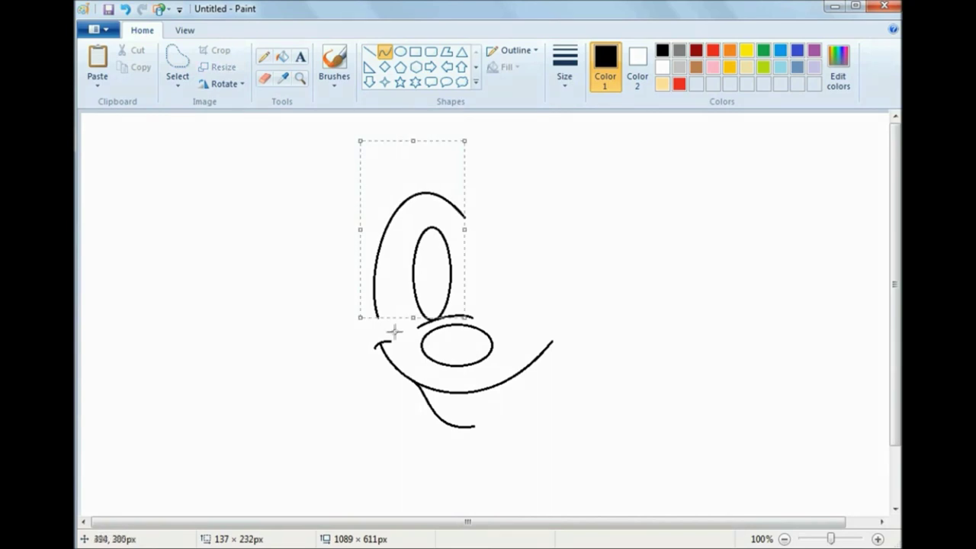
click(242, 380)
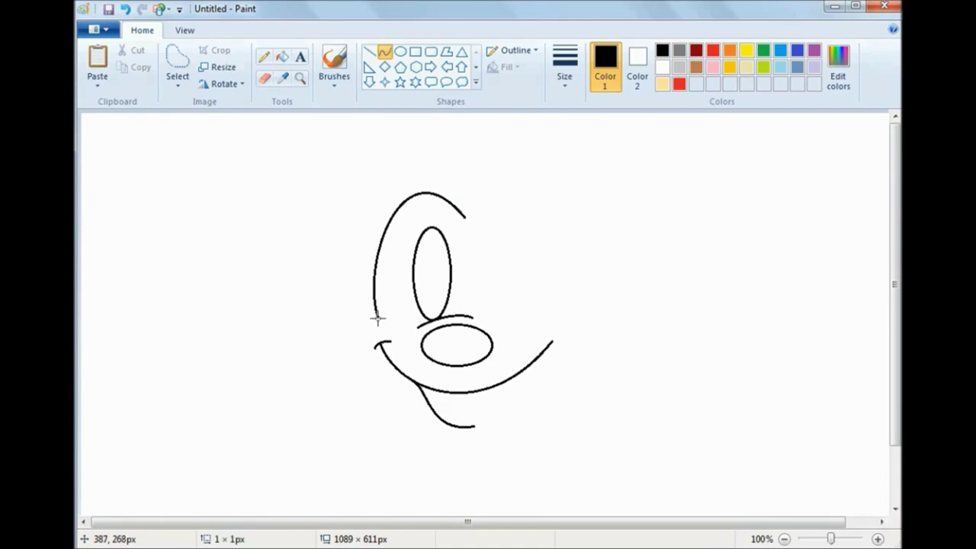
Draw the left cheek as a bulging curve from the face outline's lower end, and continue it with a chin curve beneath the mouth.
drag(378, 320, 422, 418)
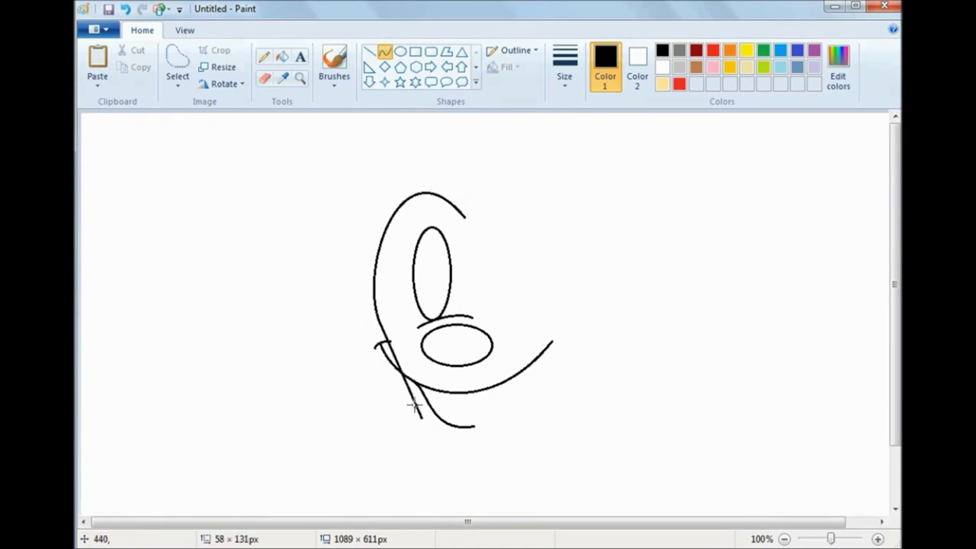
click(355, 315)
drag(355, 315, 333, 393)
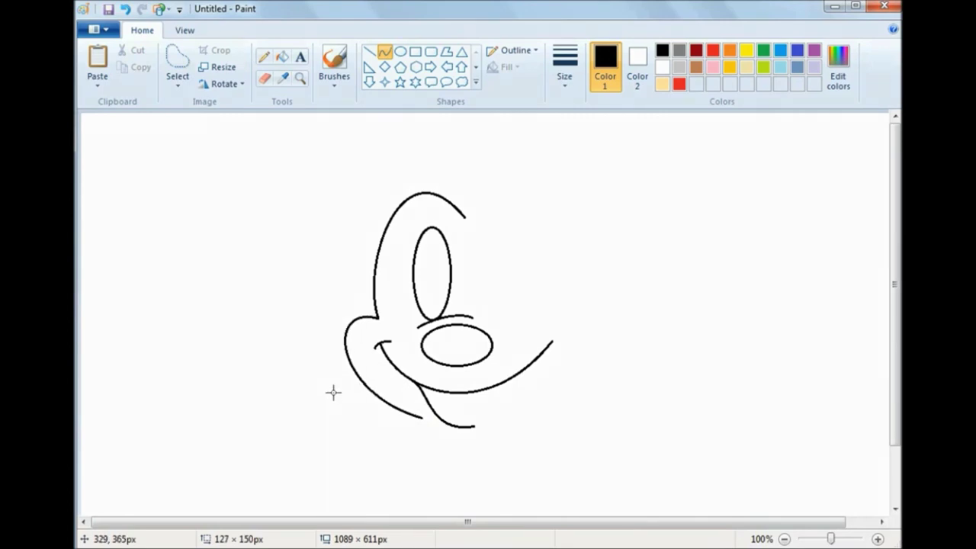
click(246, 434)
click(422, 418)
drag(421, 418, 468, 440)
drag(428, 408, 439, 445)
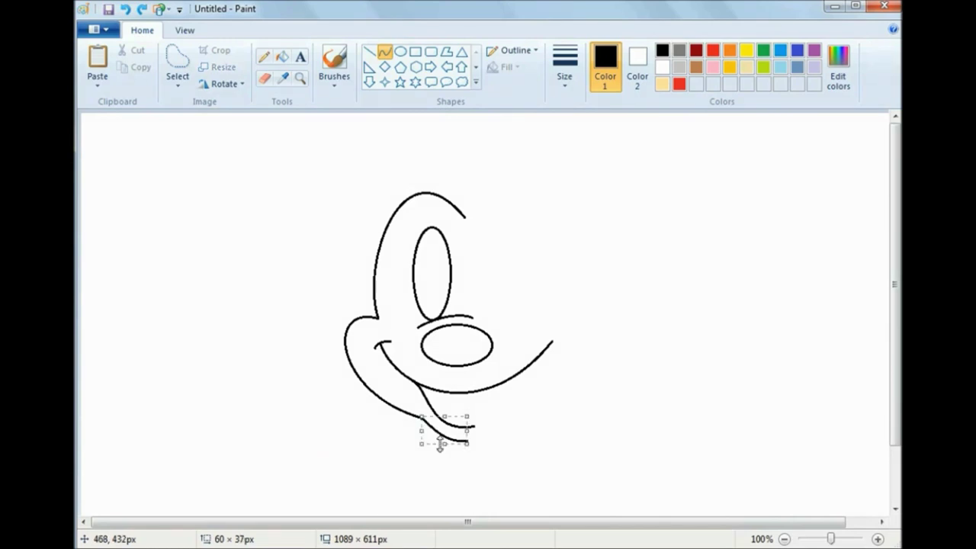
Shift the whole drawing down and slightly right, and draw the left ear as an ellipse about 220 × 205 px above the face.
click(178, 84)
click(210, 118)
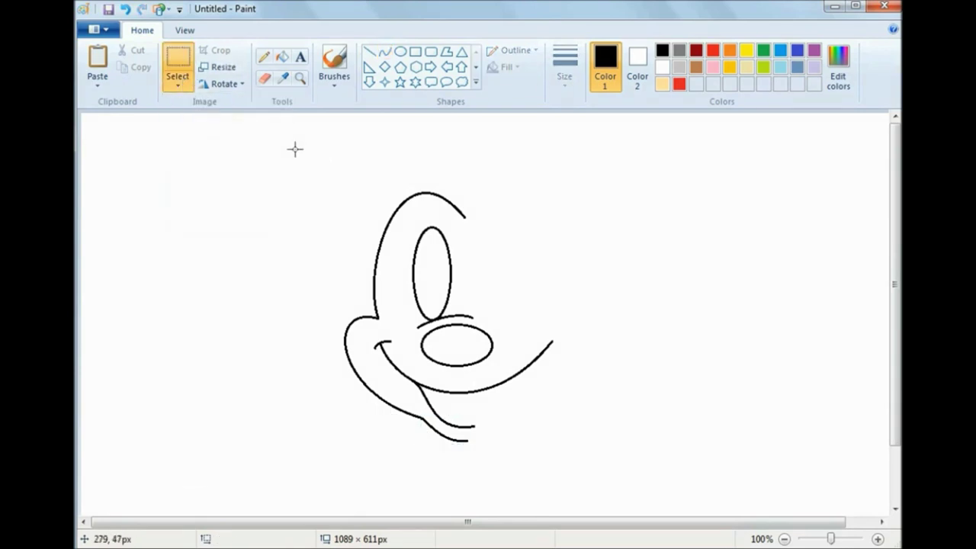
drag(295, 148, 595, 478)
drag(535, 458, 554, 508)
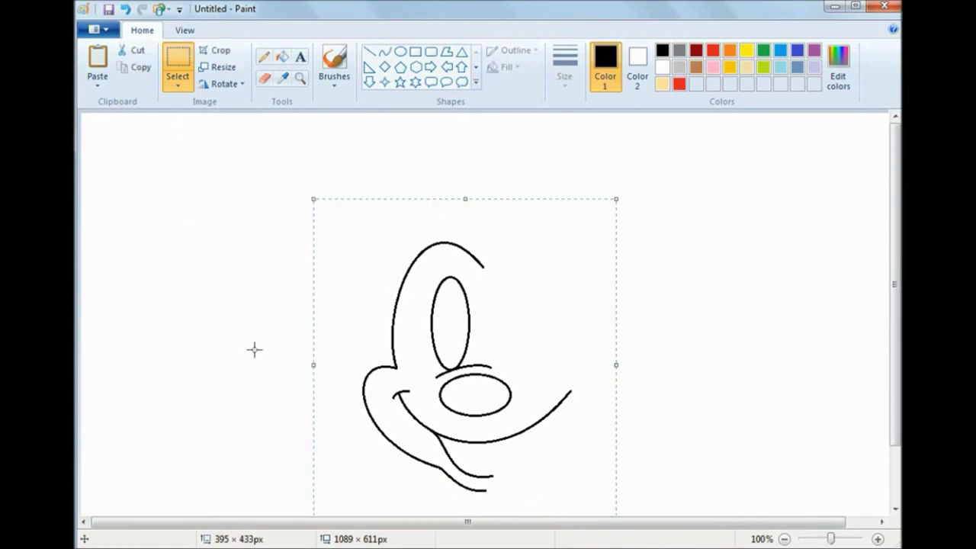
click(401, 52)
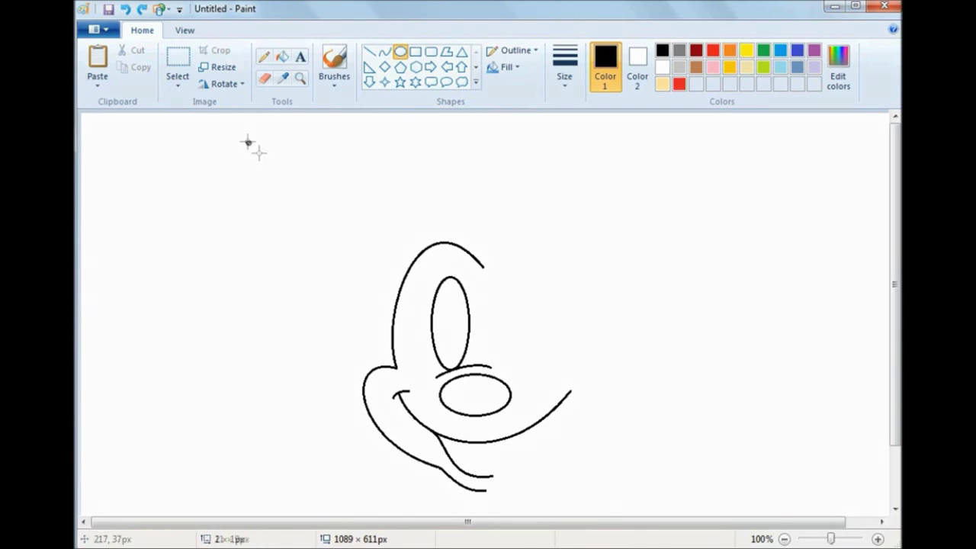
drag(247, 142, 414, 298)
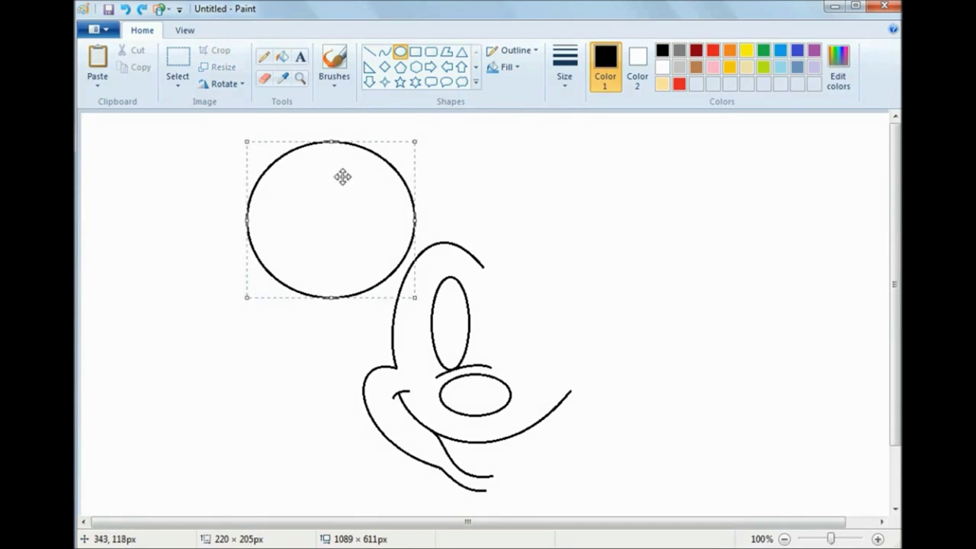
Draw the head outline as a curve from the left cheek up to the forehead's centre, and add a looped pupil at the eye's lower right.
click(385, 52)
drag(366, 371, 482, 226)
drag(370, 348, 396, 223)
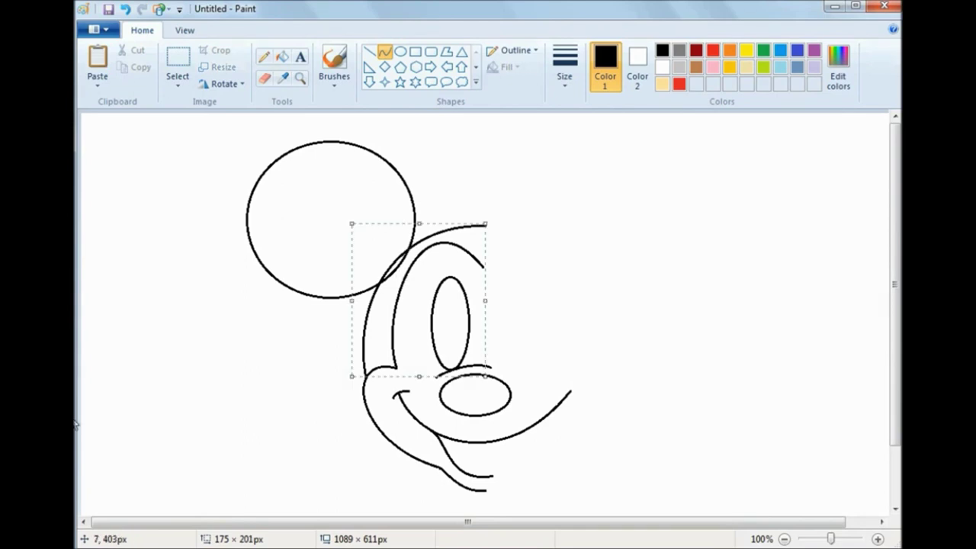
click(95, 408)
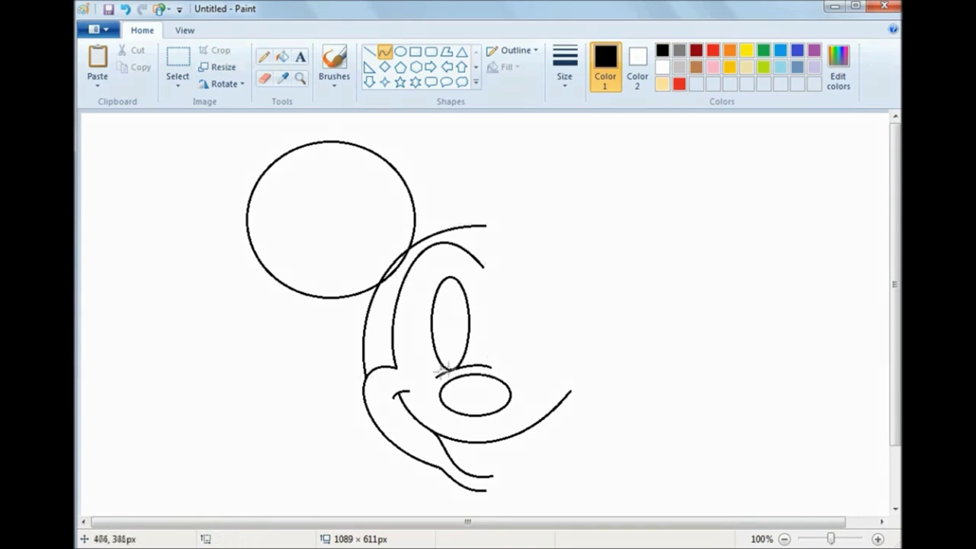
mouse_move(451, 369)
mouse_down()
mouse_move(466, 345)
mouse_move(443, 359)
mouse_move(451, 323)
mouse_up()
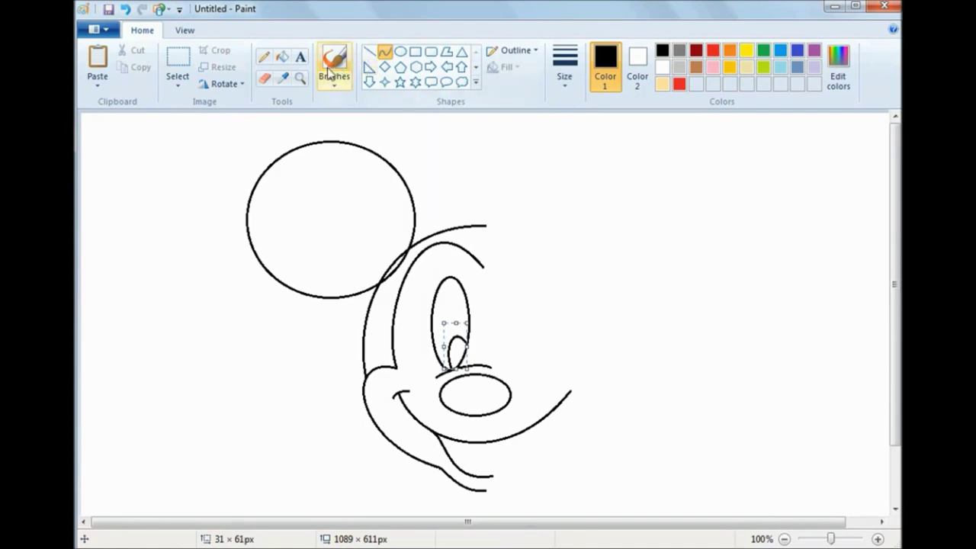
Copy the left half of the face, ear included, with a rectangular selection about 330 × 497 px ending at the nose's middle.
click(183, 81)
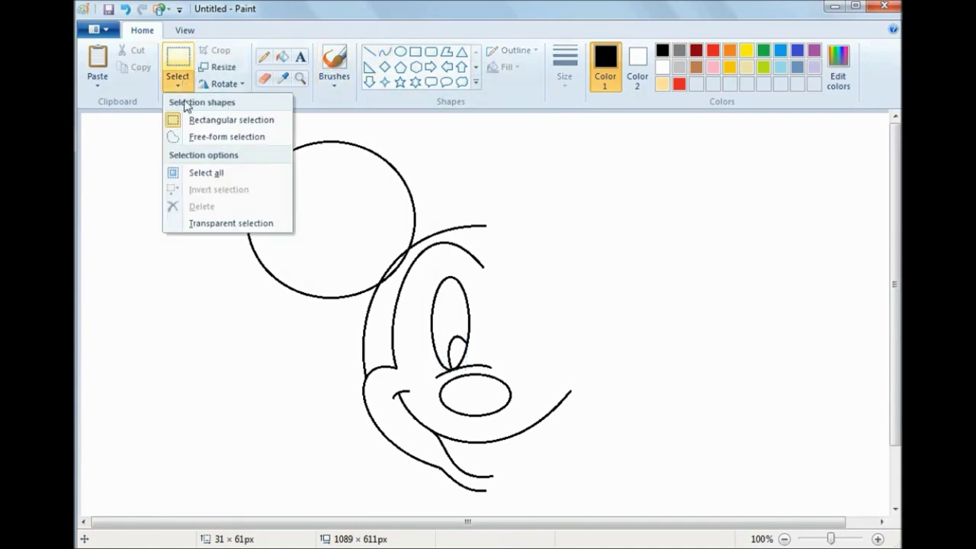
click(188, 122)
drag(227, 127, 479, 505)
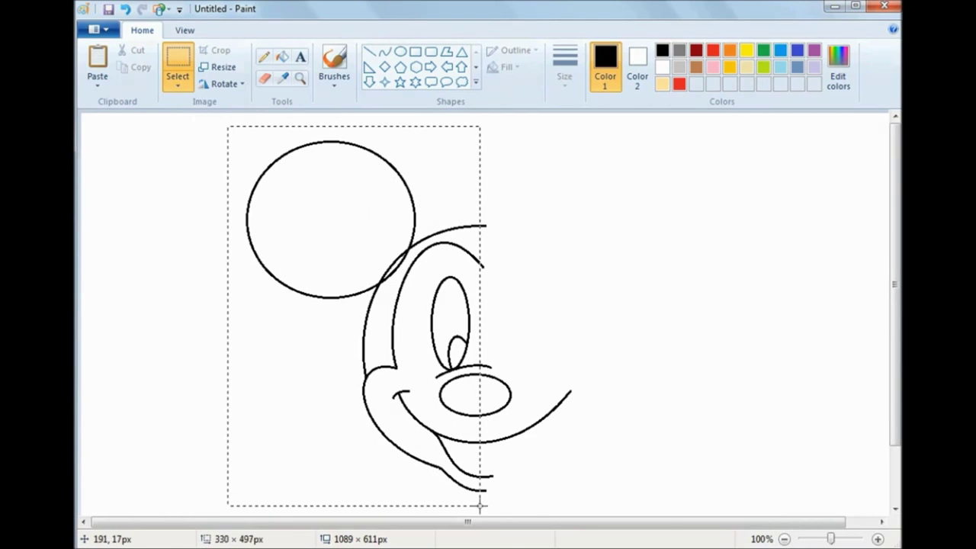
right_click(360, 250)
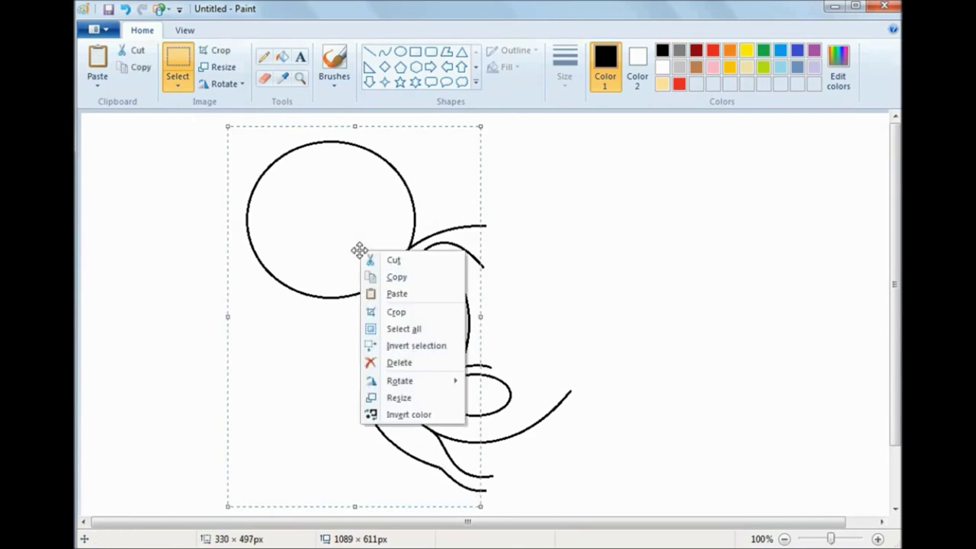
click(396, 278)
click(180, 61)
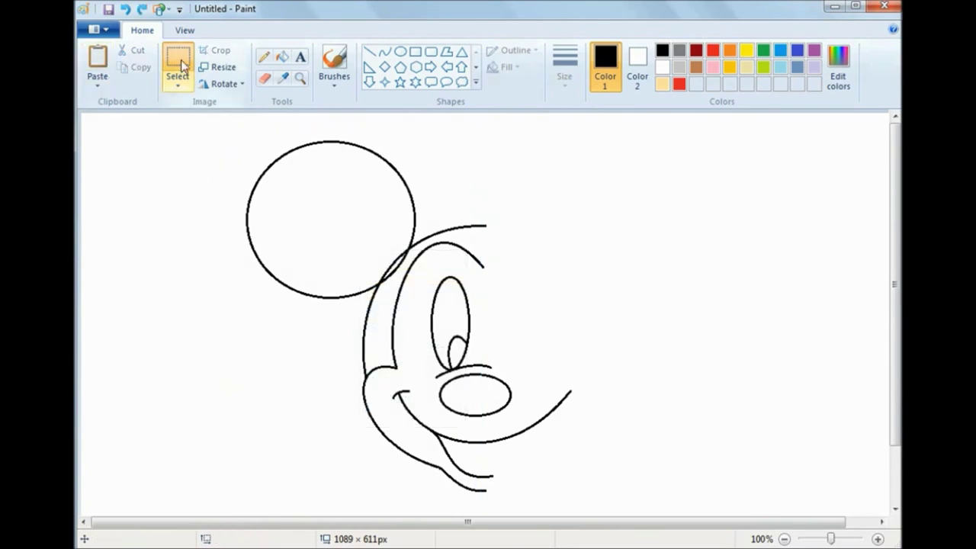
Paste the copied half, flip it horizontally and align it with the original along the face's centre line.
right_click(150, 157)
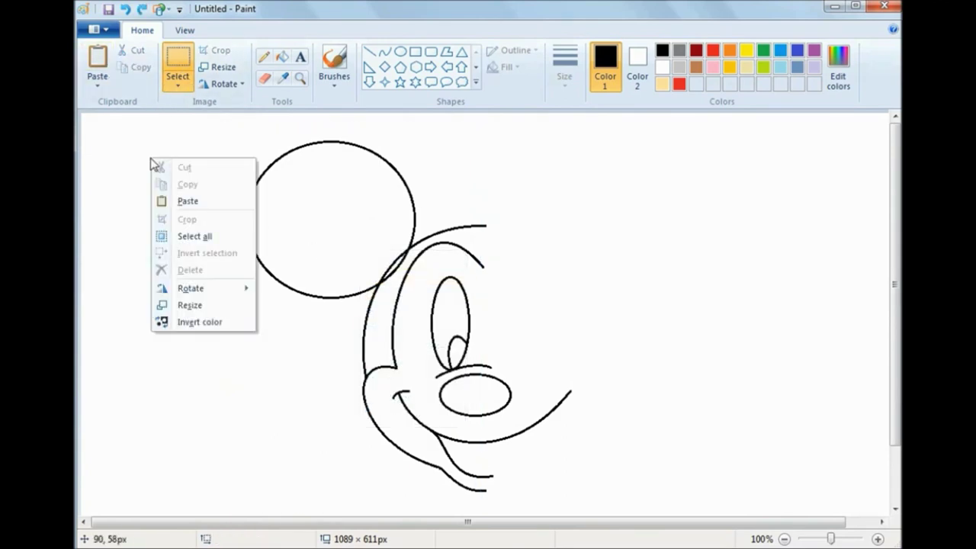
click(177, 203)
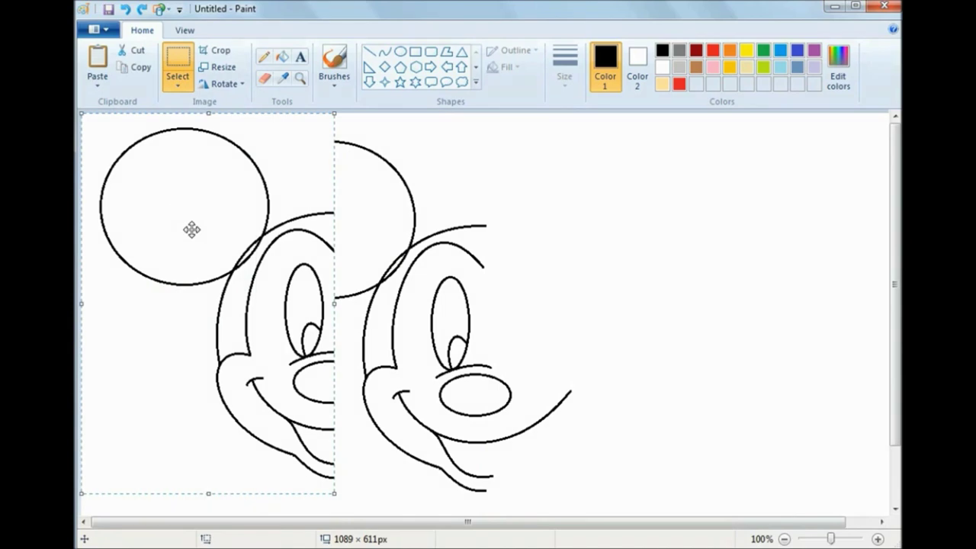
right_click(195, 231)
mouse_move(245, 363)
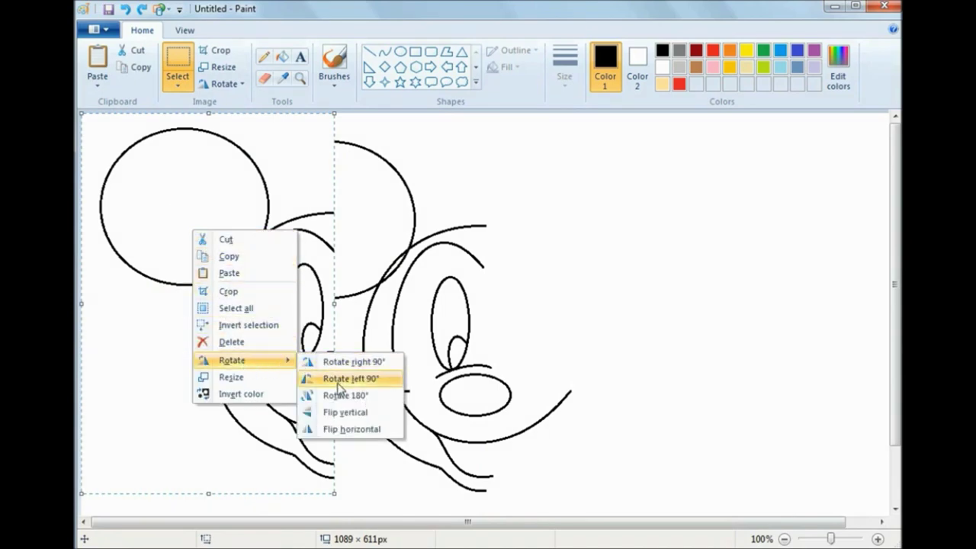
click(339, 430)
drag(231, 323, 616, 334)
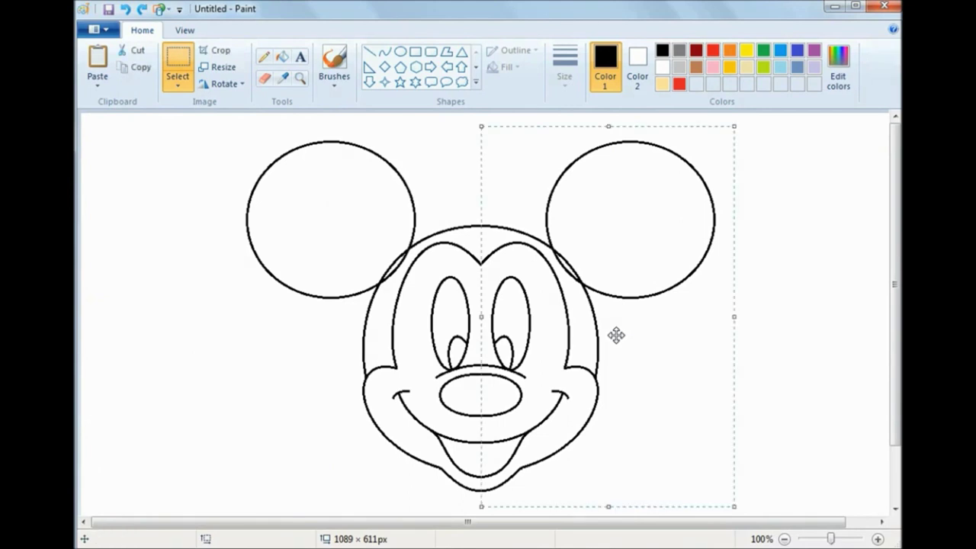
Fill both ears, the hair area of the head, both pupils and the nose with black.
click(282, 57)
click(328, 220)
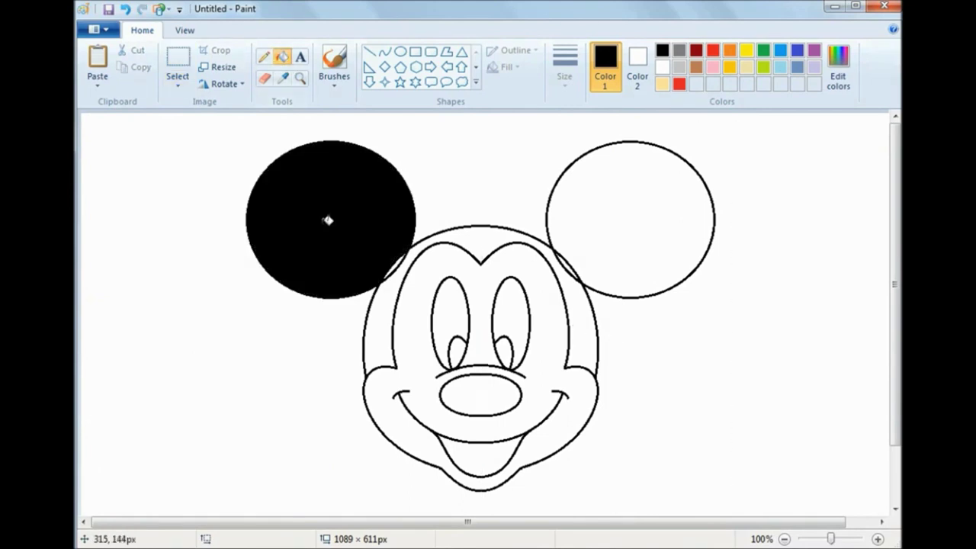
click(465, 237)
click(641, 208)
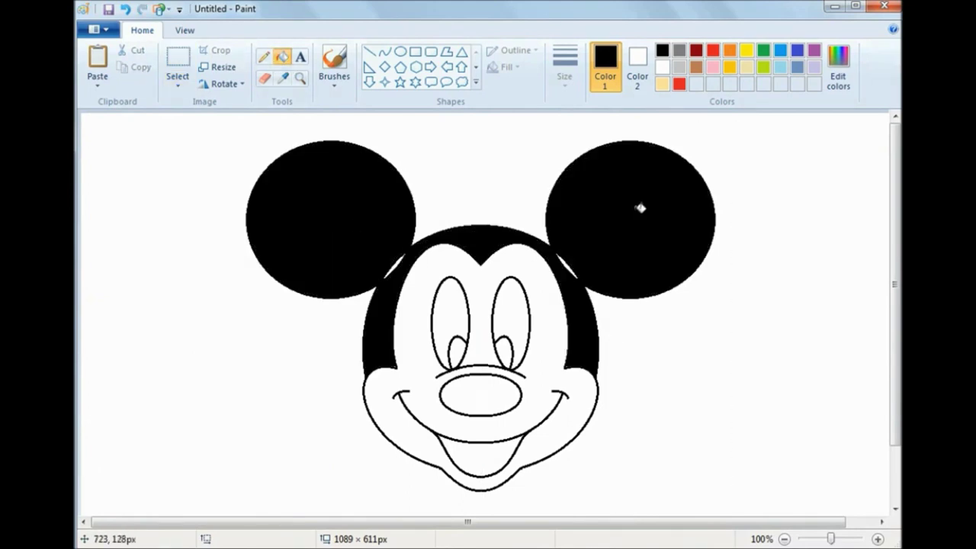
click(504, 352)
click(458, 352)
click(470, 396)
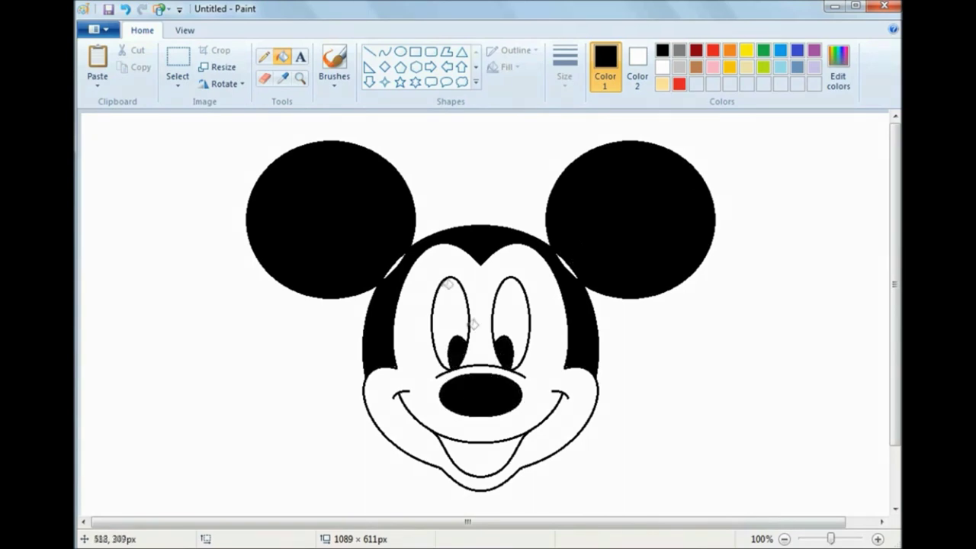
Fill the remaining white gaps between the ears and the head with black, touching up the leftover specks with a brush.
click(569, 263)
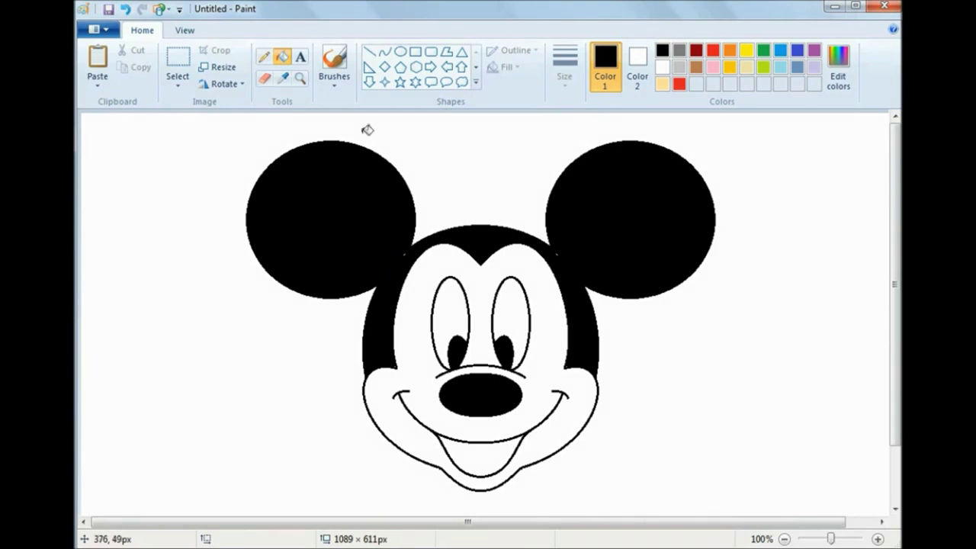
click(334, 83)
click(333, 108)
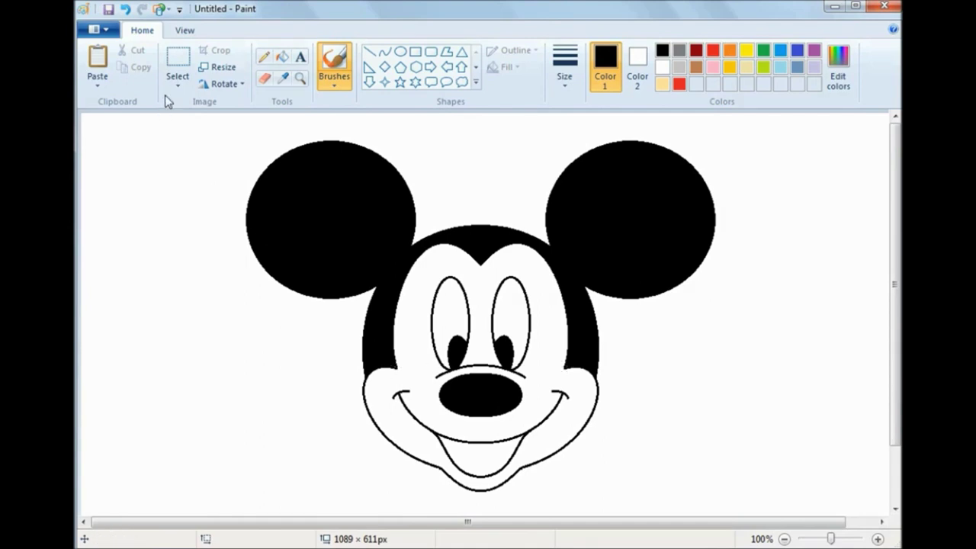
Draw the tongue's upper edge inside the mouth as two adjoining black curves, the second about 43 × 13 px.
click(385, 52)
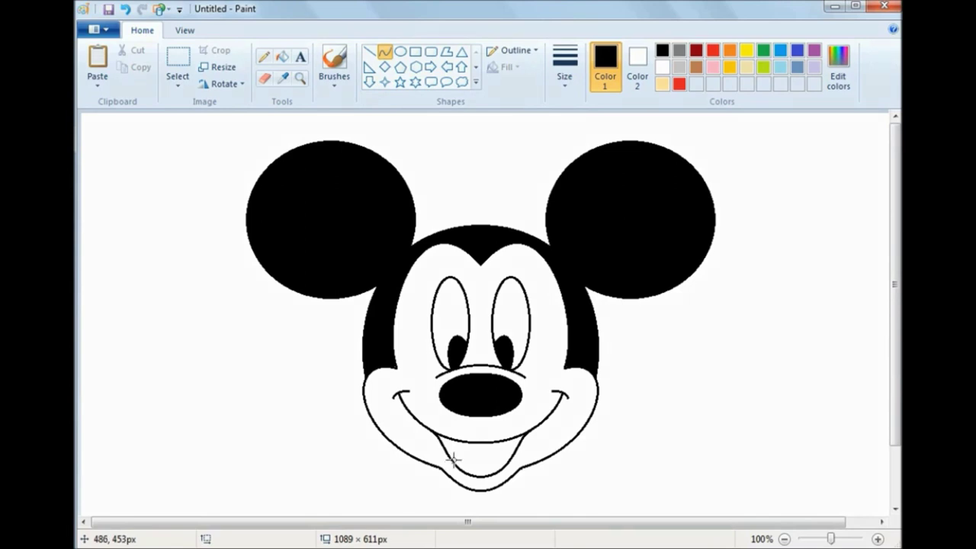
drag(453, 458, 459, 460)
mouse_move(481, 460)
mouse_down()
mouse_move(472, 455)
mouse_move(512, 455)
mouse_move(479, 460)
mouse_move(504, 452)
mouse_move(488, 455)
mouse_up()
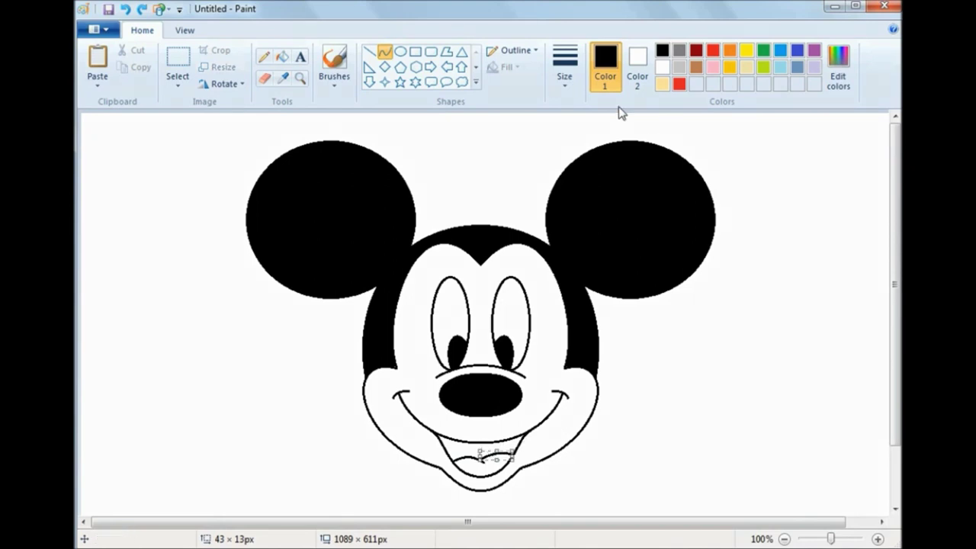
click(841, 267)
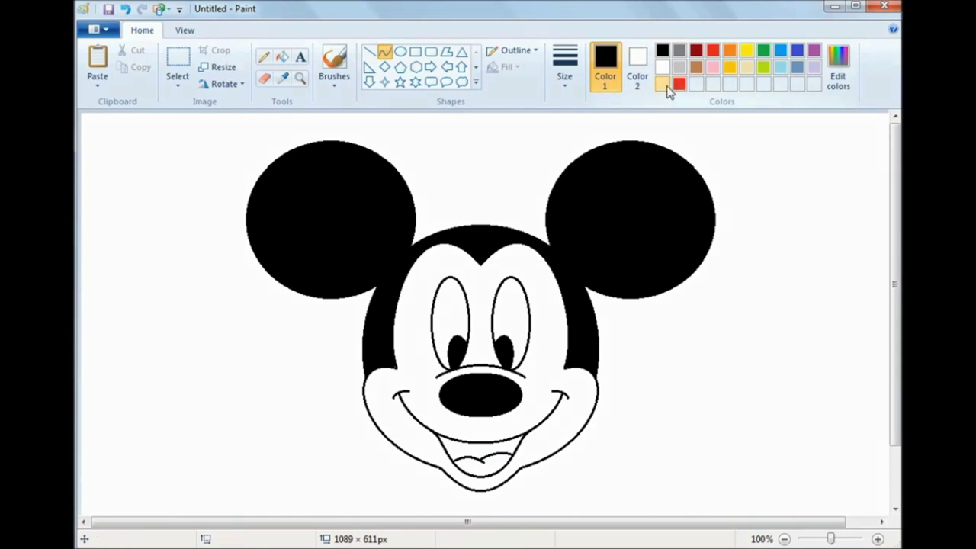
Add a small highlight near the nose's upper edge as a solid white ellipse about 10 × 4 px.
click(662, 84)
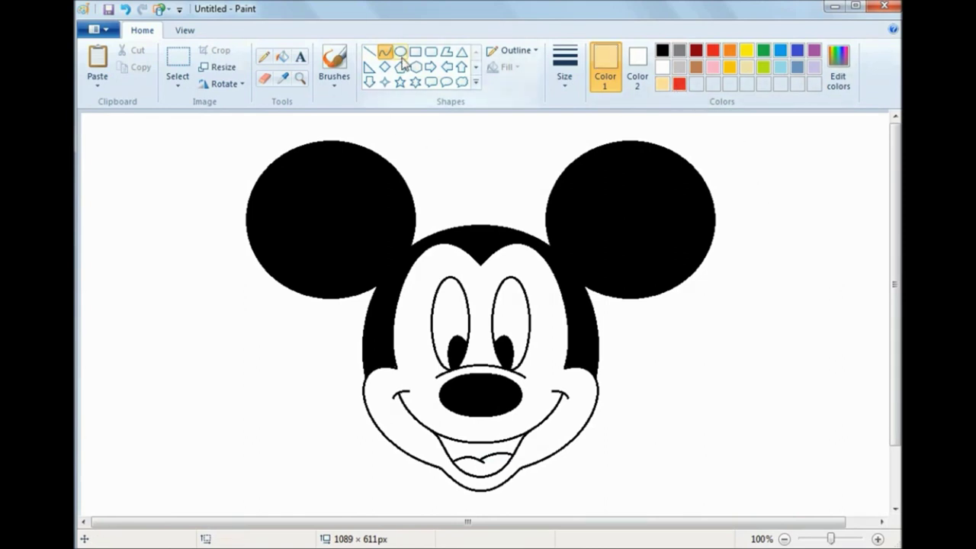
click(662, 68)
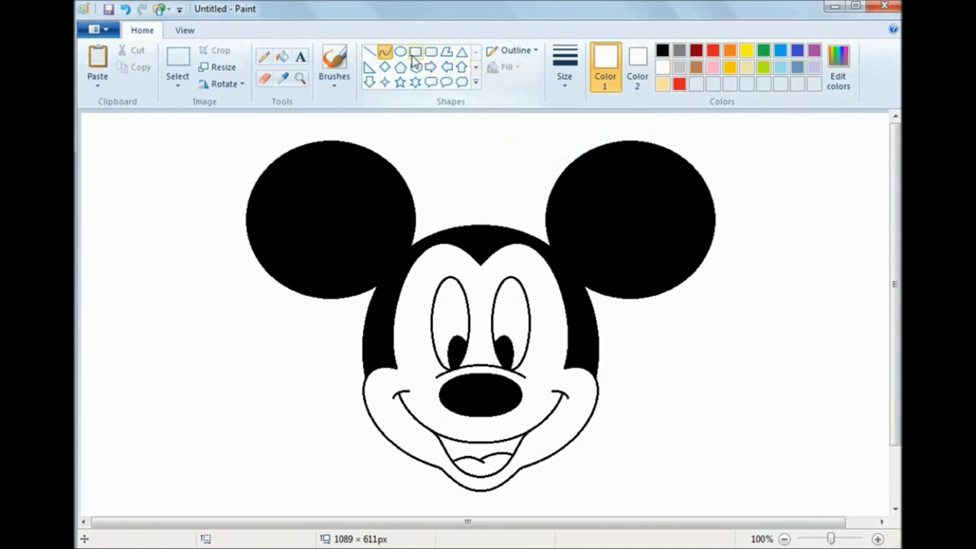
click(400, 51)
click(506, 67)
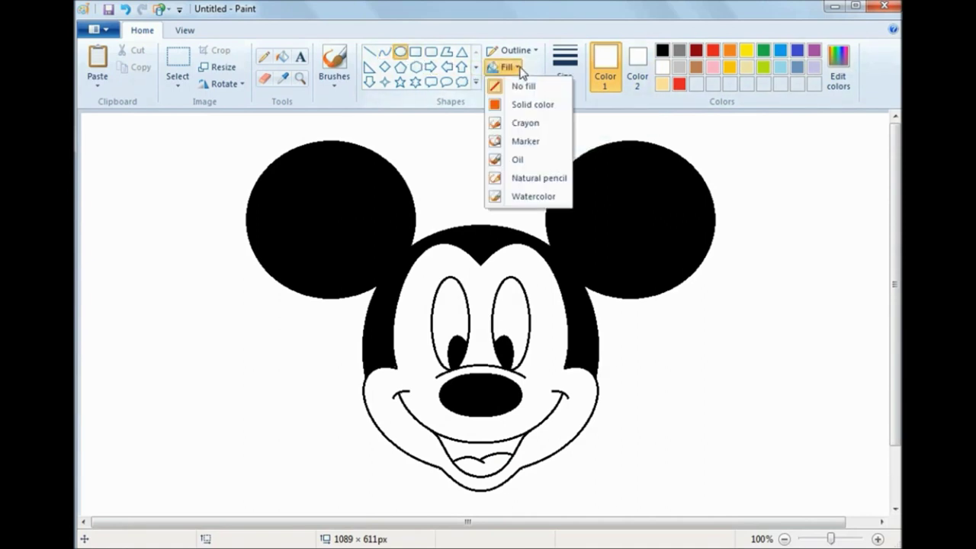
click(522, 106)
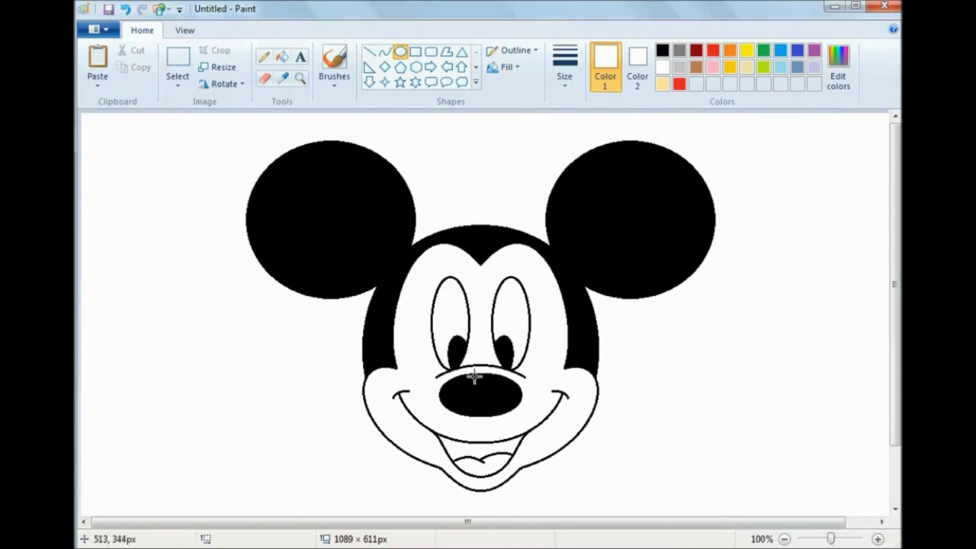
drag(474, 376, 480, 377)
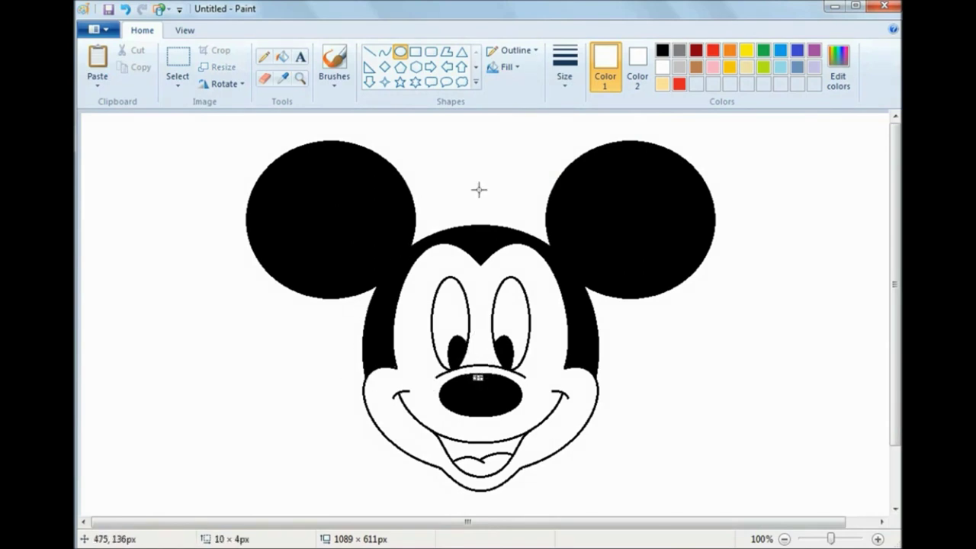
click(758, 148)
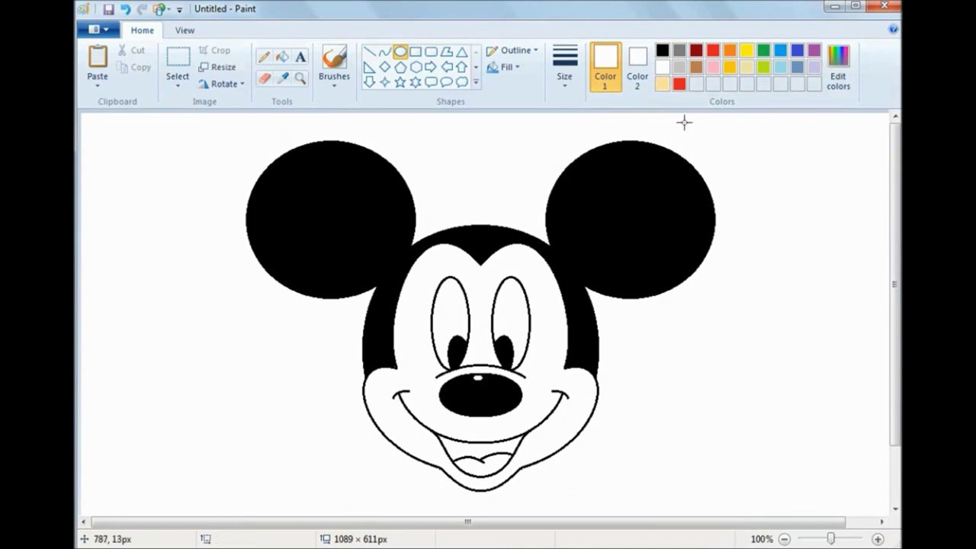
Fill the tongue with the custom red colour.
click(678, 84)
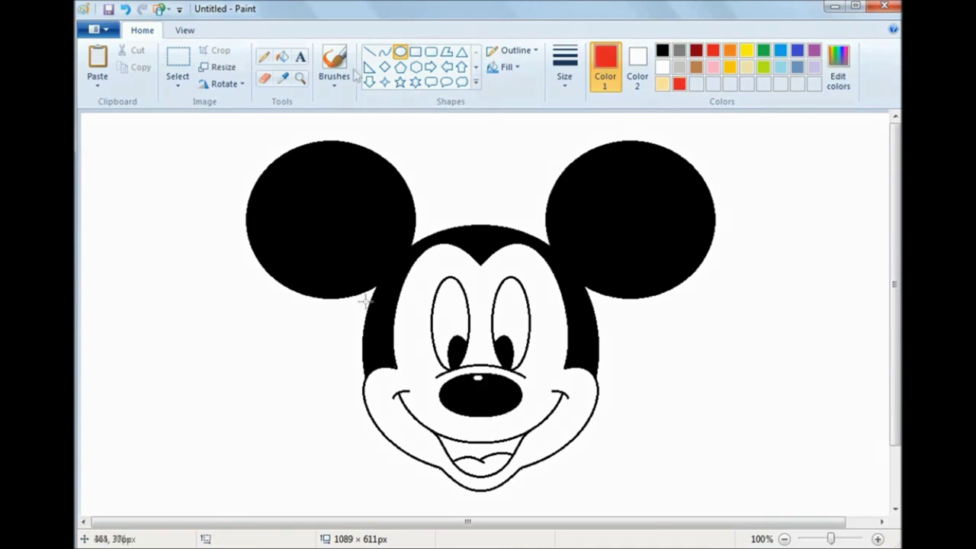
click(282, 57)
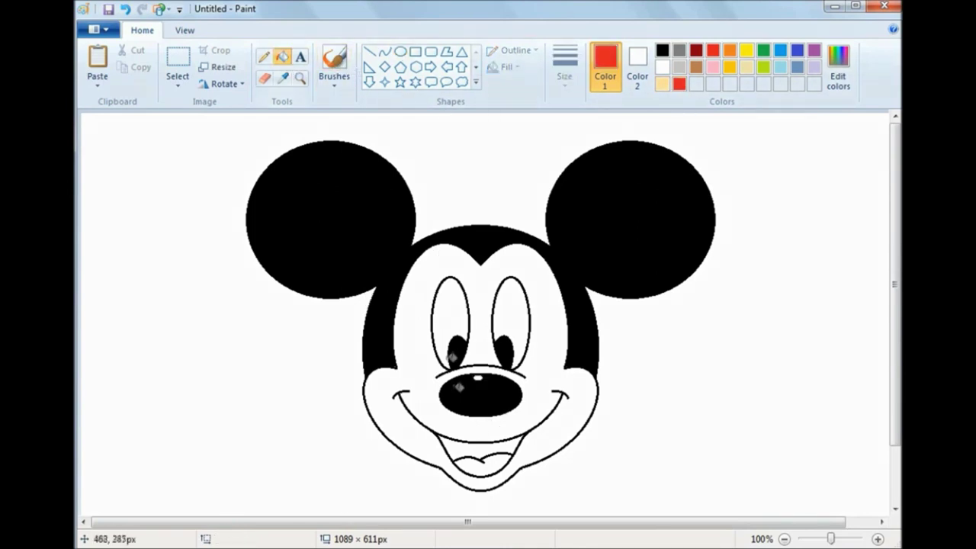
click(478, 463)
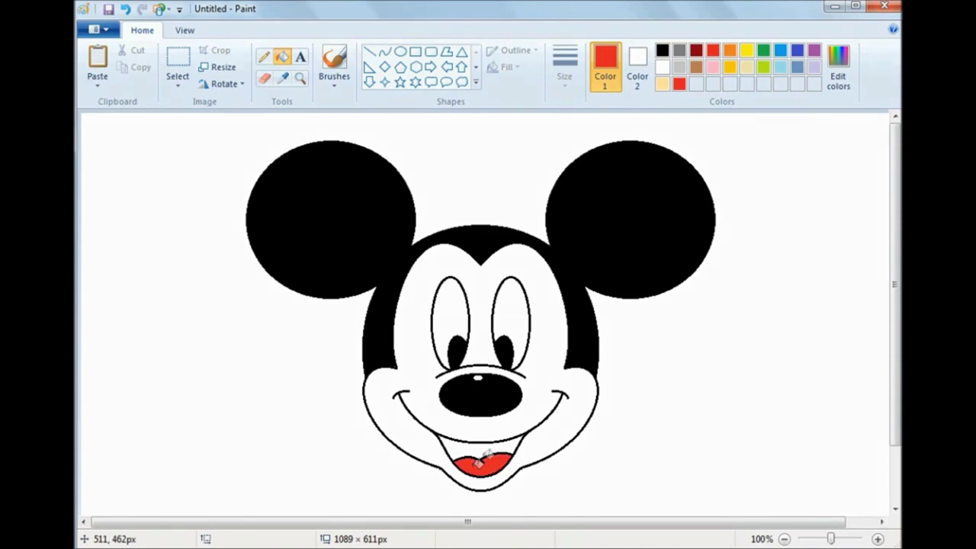
Fill the face with the custom light skin tone and the mouth area above the tongue with black.
click(661, 83)
click(490, 279)
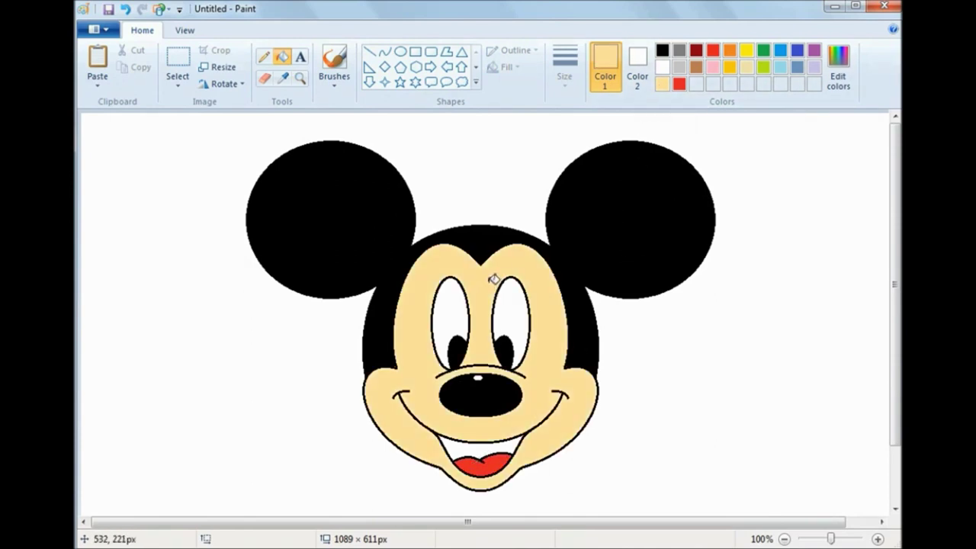
click(662, 51)
click(467, 444)
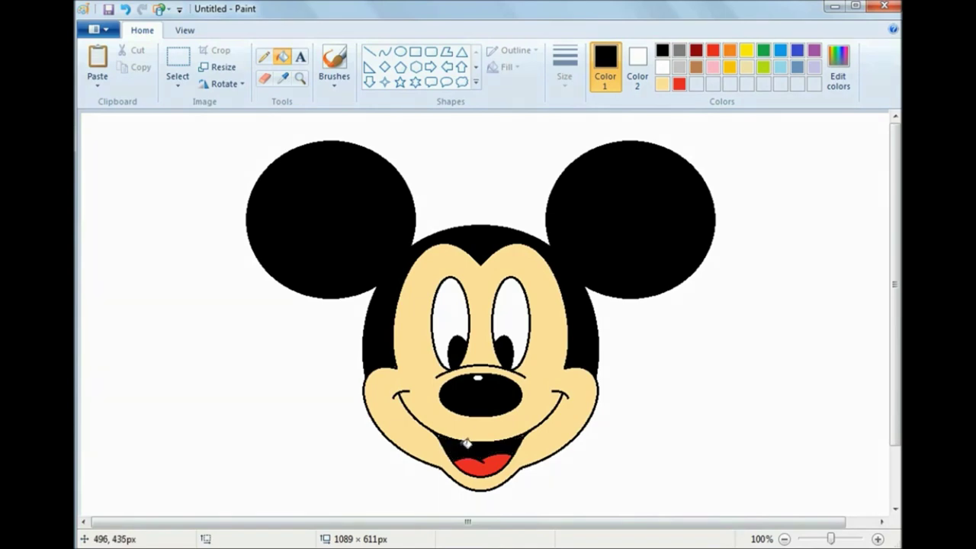
click(337, 67)
click(335, 84)
click(335, 107)
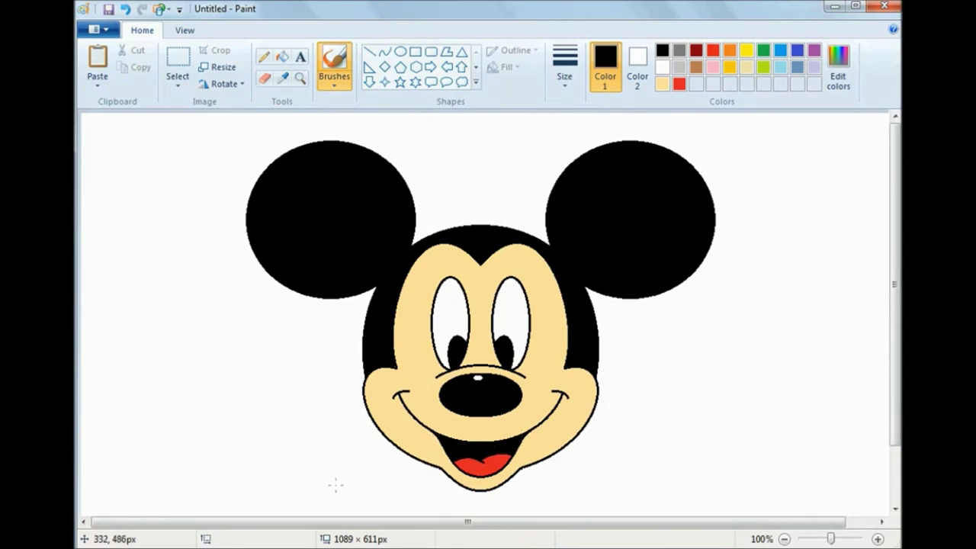
Fill the background around the head with yellow.
click(747, 50)
click(284, 59)
click(219, 152)
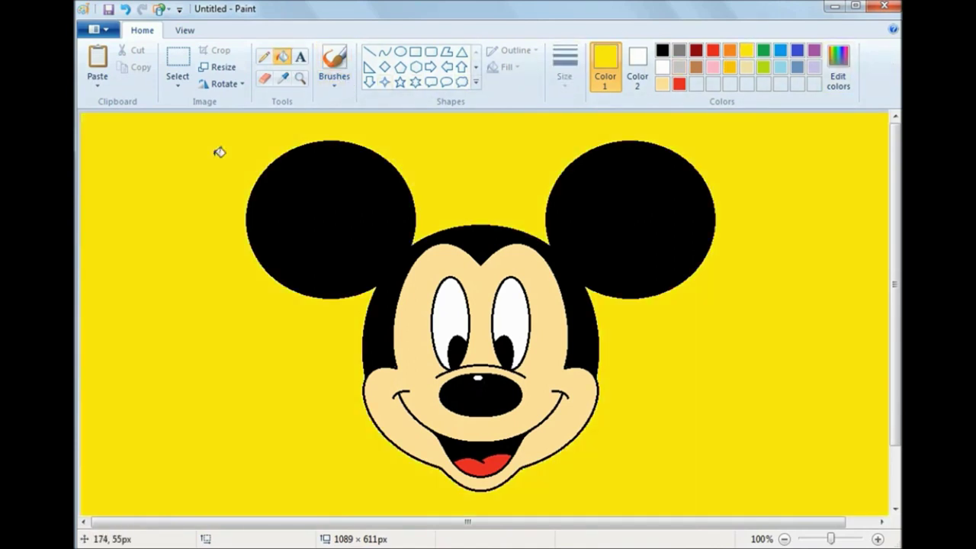